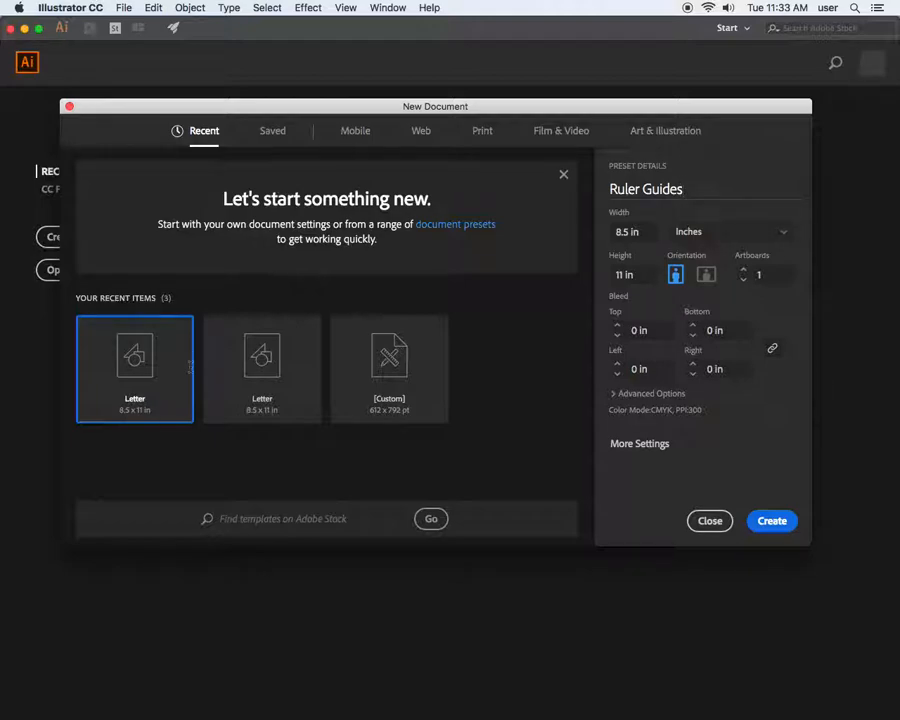
Create a portrait Letter document named Ruler Guides, 8.5 by 11 inches, with one artboard
{"action": "left_click", "coordinate": [755, 528]}
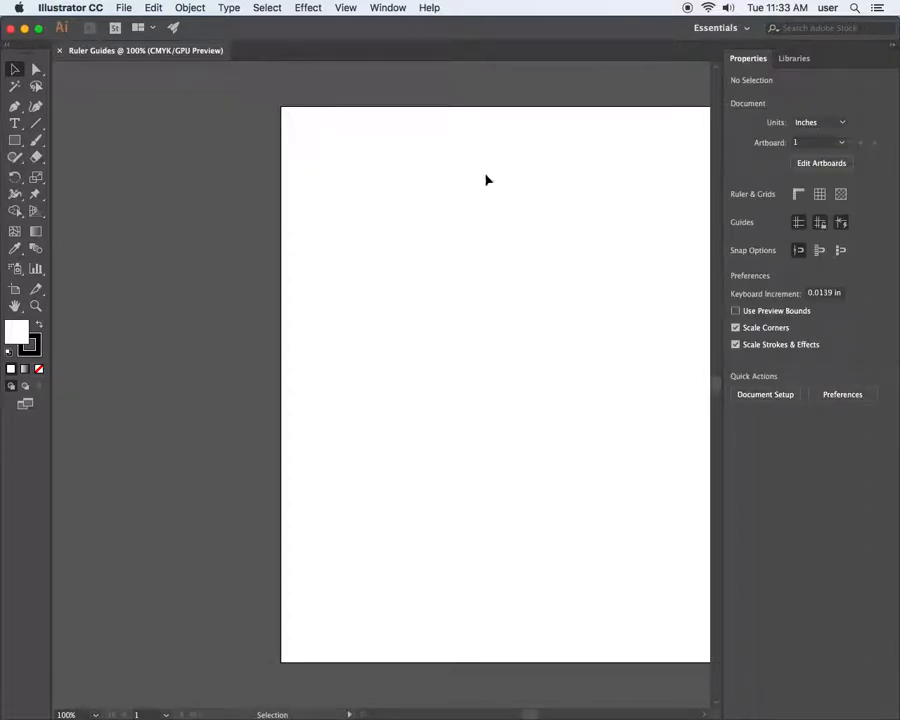
{"action": "key", "text": "space"}
{"action": "left_click_drag", "start_coordinate": [504, 312], "coordinate": [458, 321]}
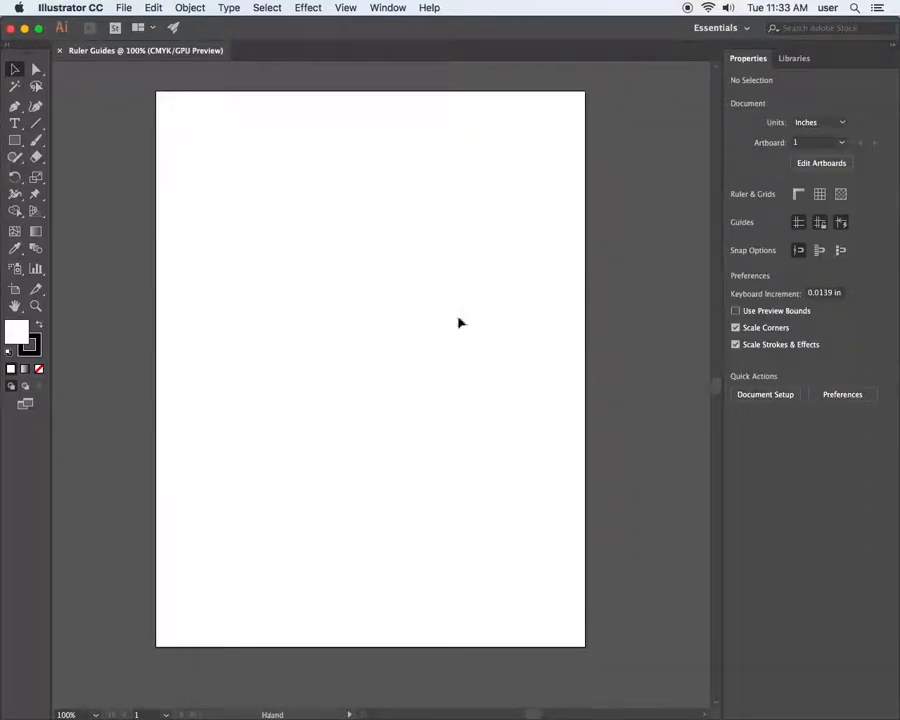
Start a rectangular grid on the artboard with a width of 7 in and a height of 10 in
{"action": "left_click", "coordinate": [15, 143]}
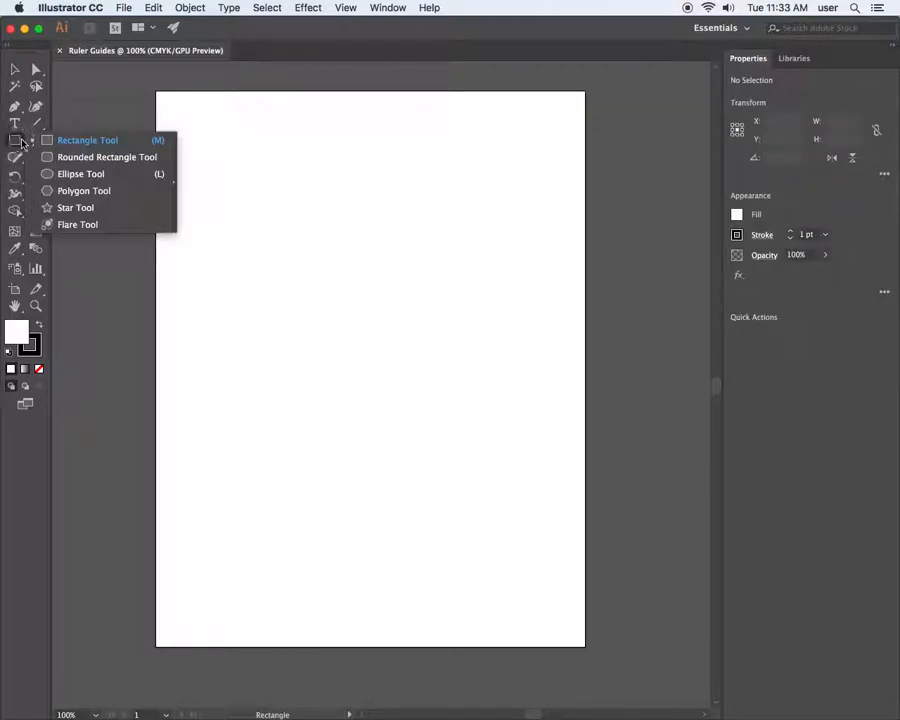
{"action": "left_click_drag", "start_coordinate": [36, 123], "coordinate": [117, 175]}
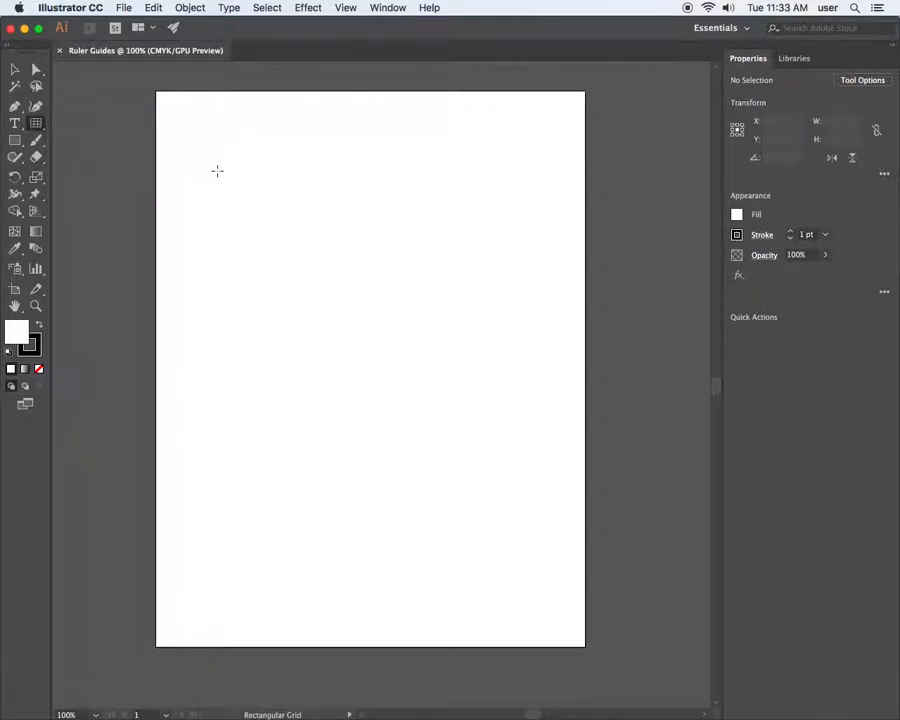
{"action": "left_click", "coordinate": [251, 187]}
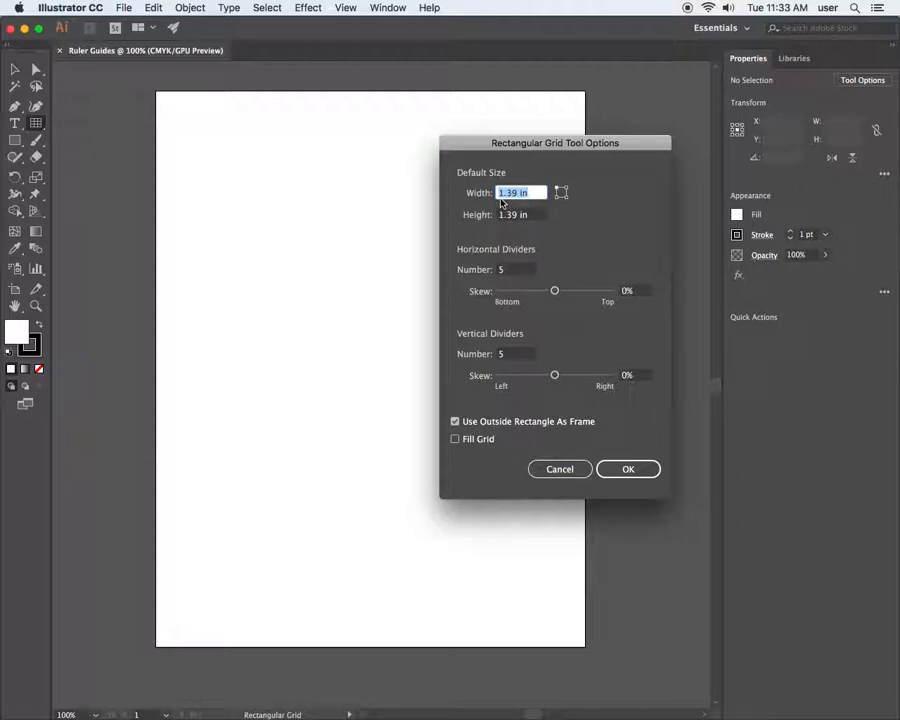
{"action": "type", "text": "10"}
{"action": "left_click", "coordinate": [516, 215]}
{"action": "double_click", "coordinate": [506, 215]}
{"action": "type", "text": "80"}
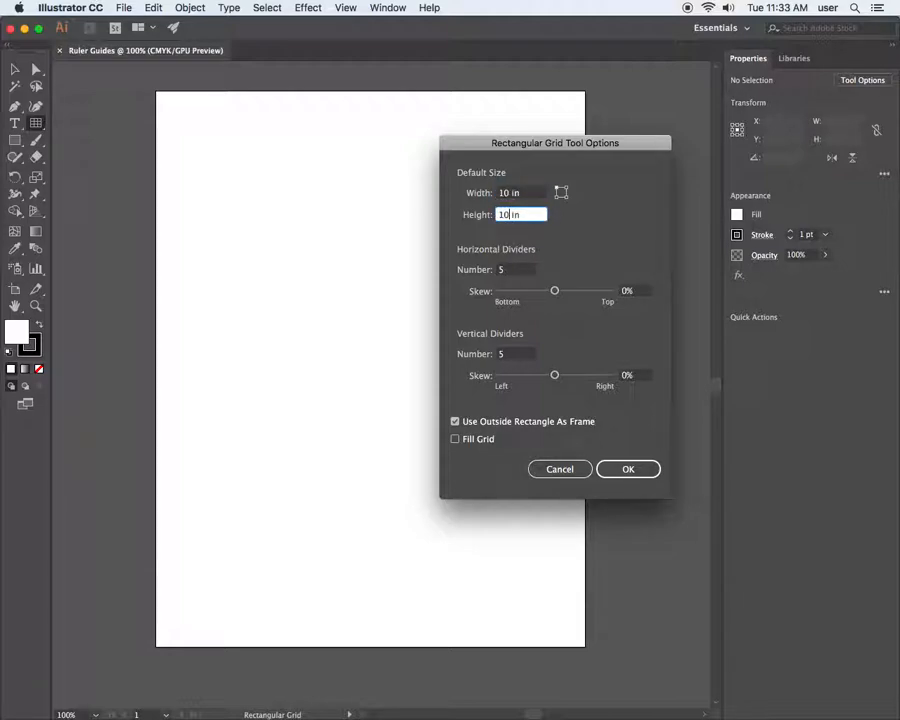
{"action": "double_click", "coordinate": [506, 192]}
{"action": "type", "text": "7"}
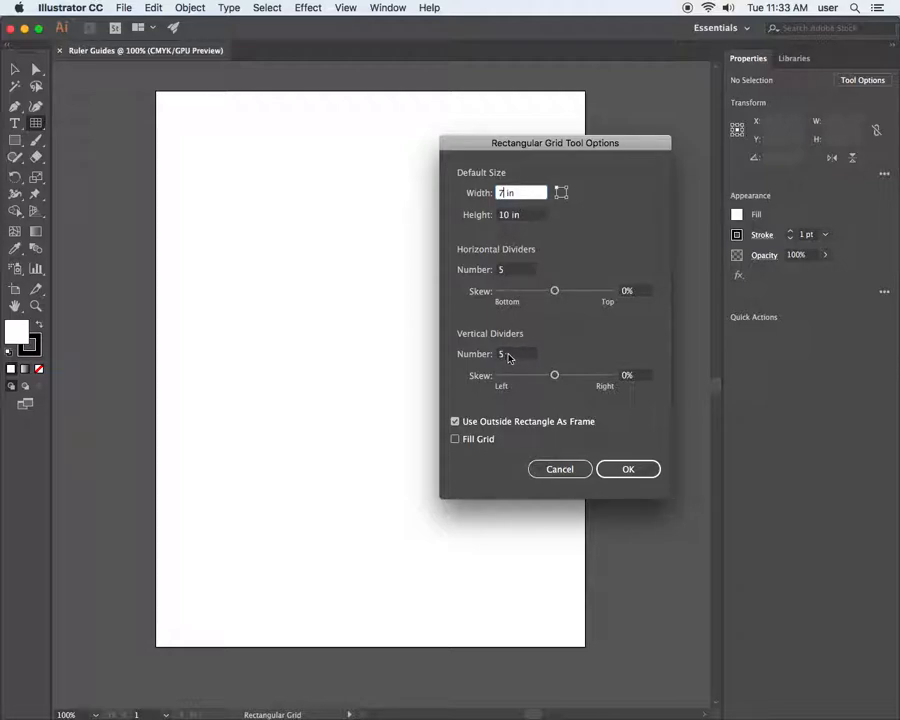
Set the grid's horizontal dividers to 12 and create the grid
{"action": "double_click", "coordinate": [505, 271]}
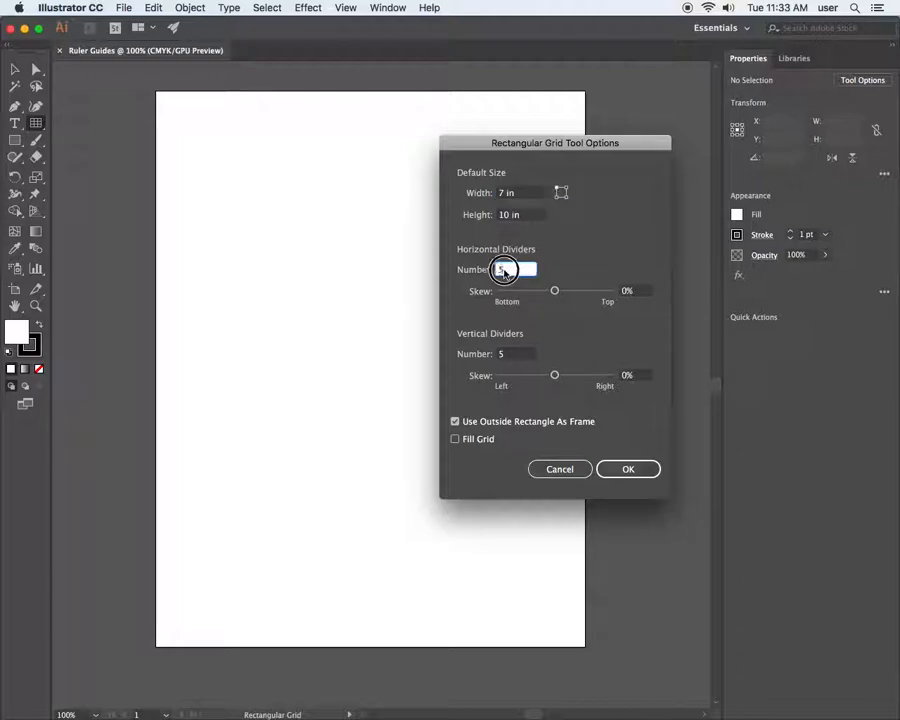
{"action": "type", "text": "12"}
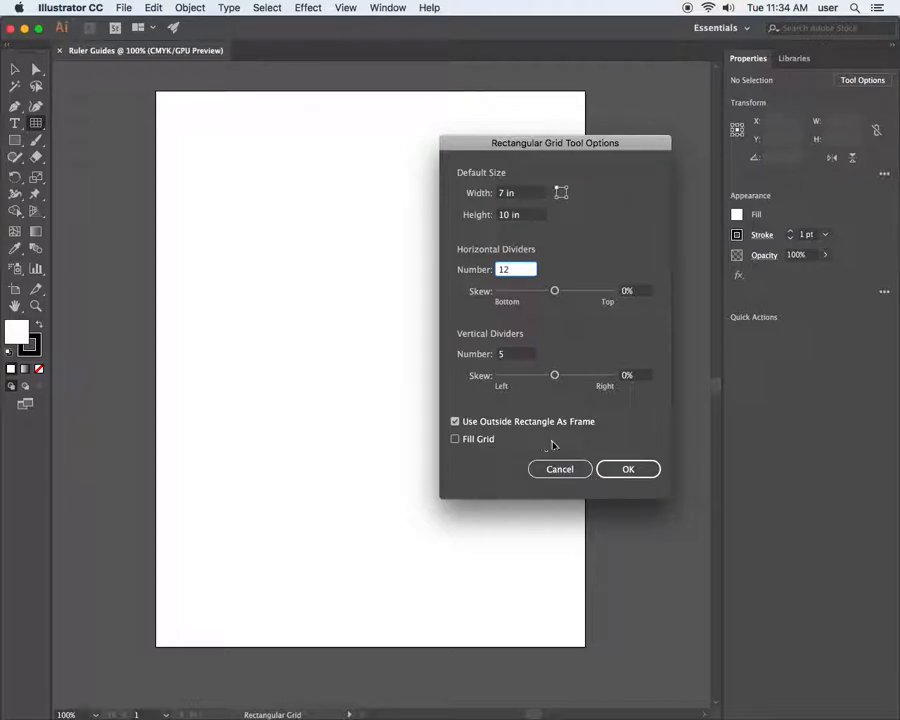
{"action": "left_click", "coordinate": [630, 471]}
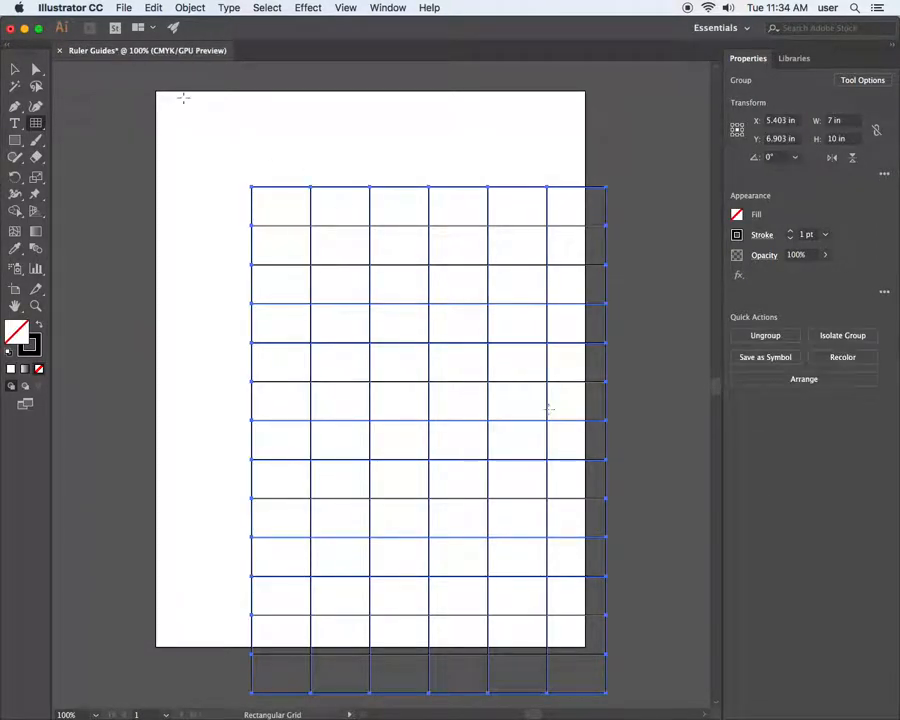
Center the grid on the artboard, then shrink it from its upper and lower edges to a height of about 8.03 in
{"action": "left_click", "coordinate": [13, 70]}
{"action": "left_click_drag", "start_coordinate": [312, 222], "coordinate": [254, 155]}
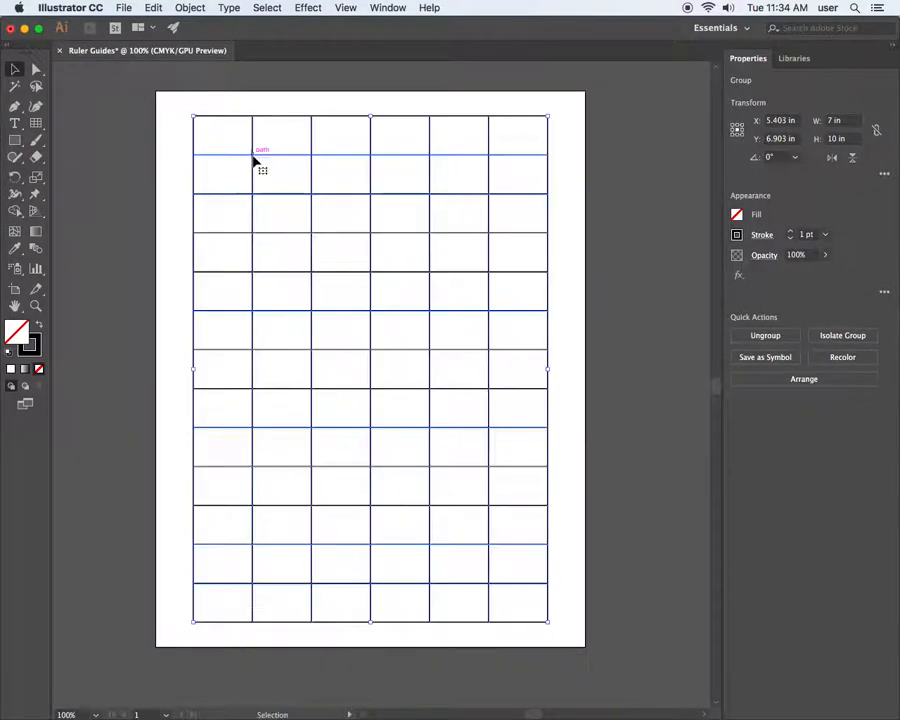
{"action": "left_click_drag", "start_coordinate": [371, 117], "coordinate": [373, 171]}
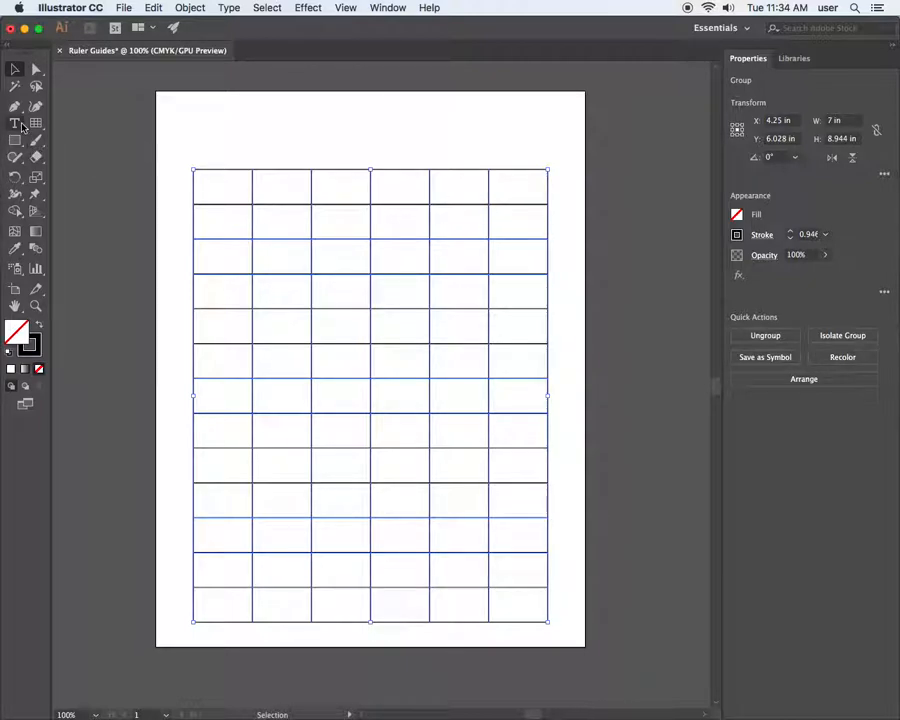
{"action": "left_click", "coordinate": [371, 622]}
{"action": "left_click_drag", "start_coordinate": [371, 622], "coordinate": [371, 575]}
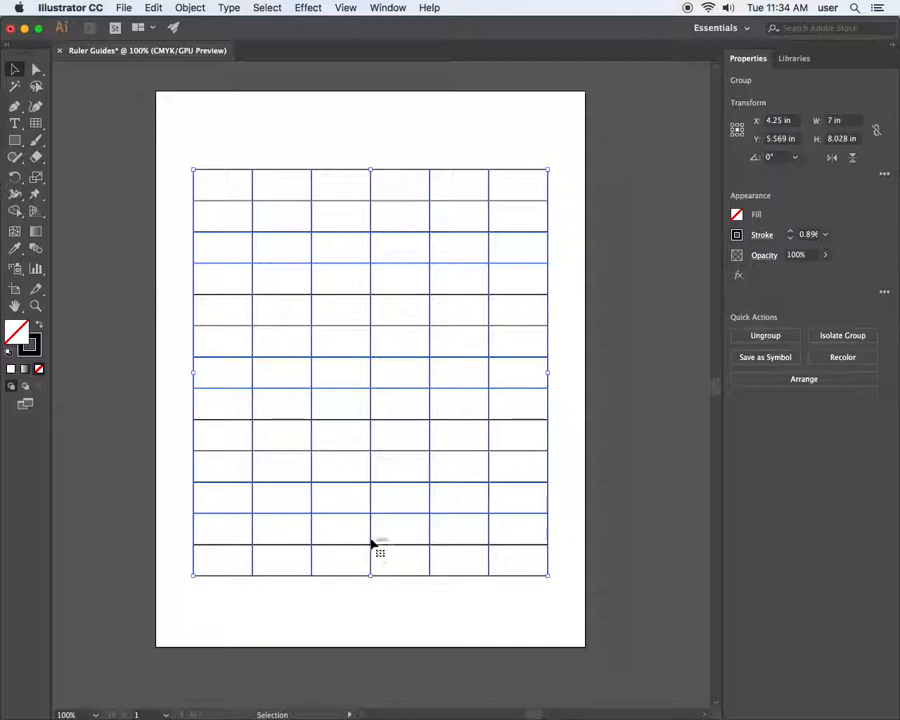
{"action": "left_click", "coordinate": [196, 373]}
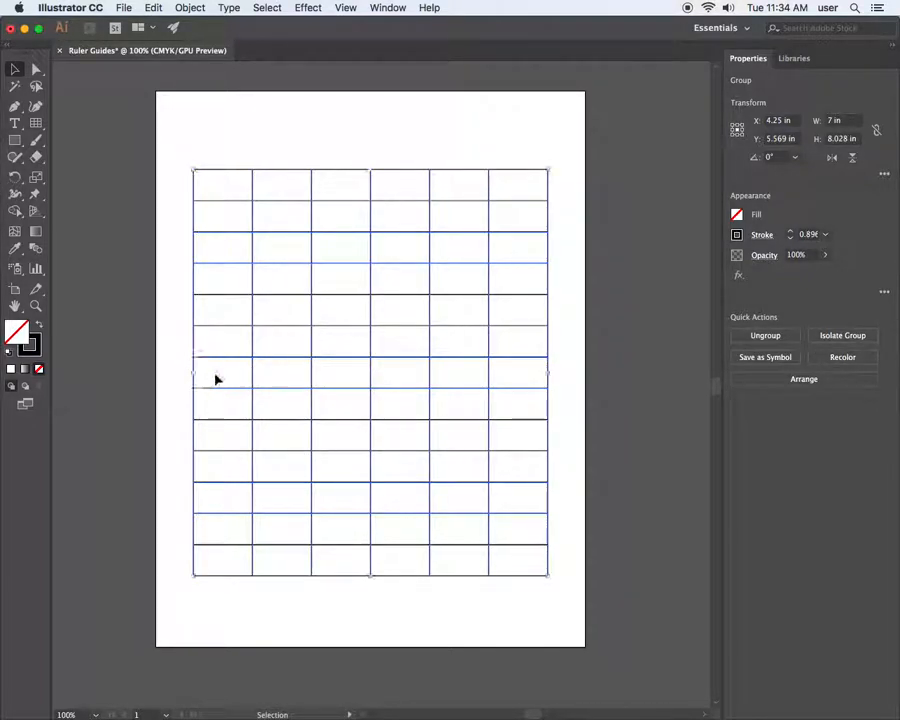
{"action": "left_click", "coordinate": [549, 372]}
Show the document rulers
{"action": "left_click", "coordinate": [343, 8]}
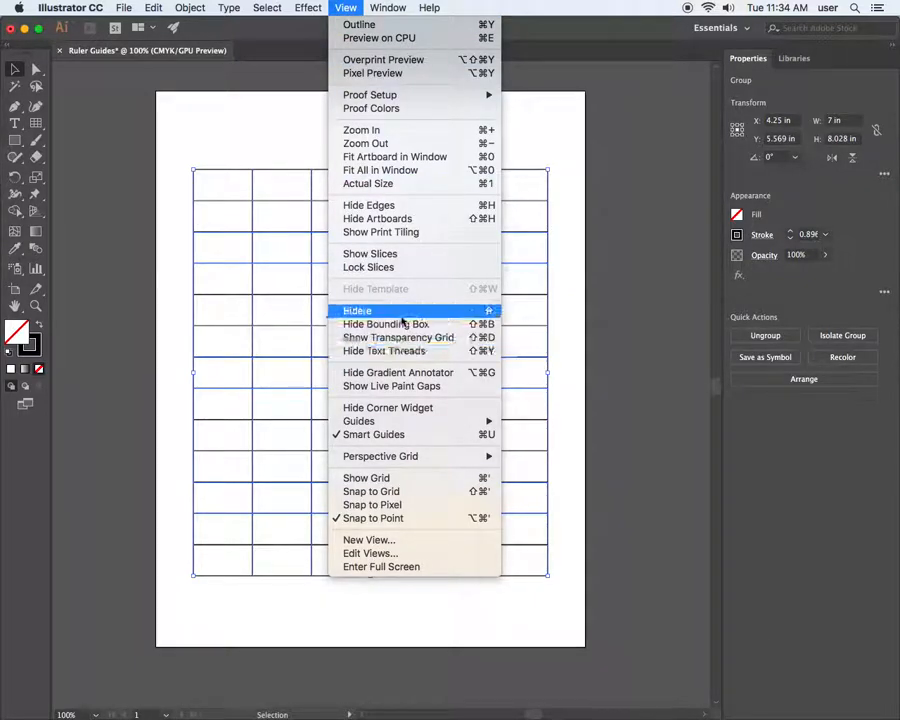
{"action": "mouse_move", "coordinate": [400, 312]}
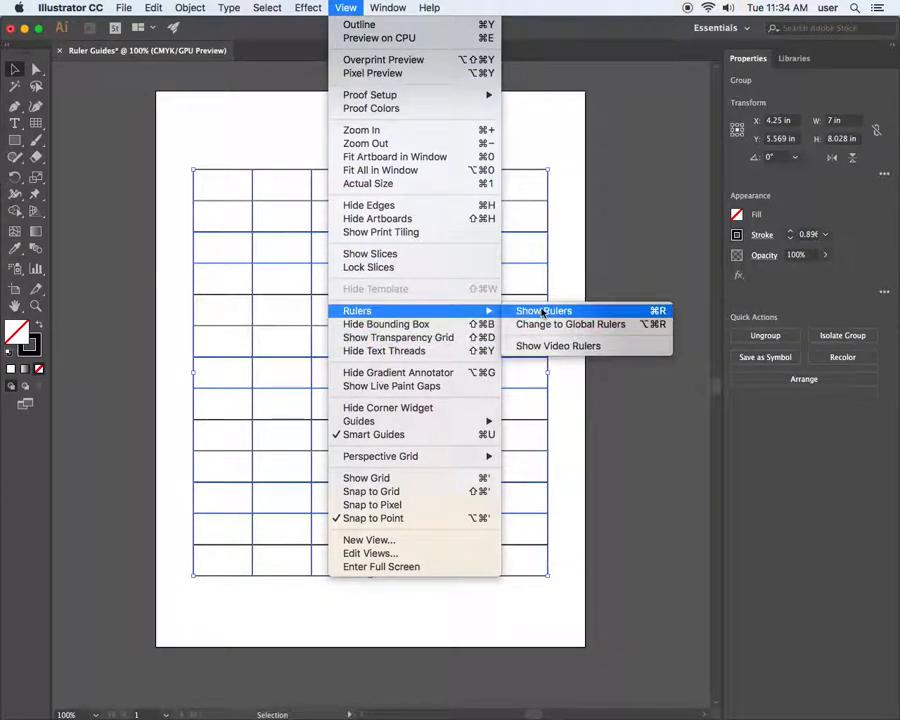
{"action": "left_click", "coordinate": [660, 313]}
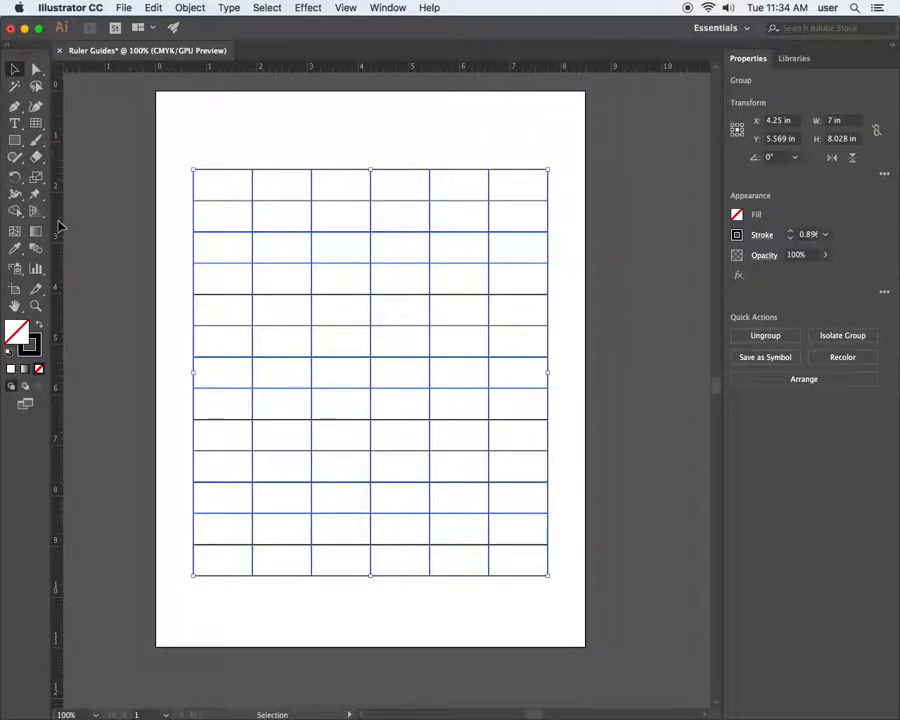
Add a vertical ruler guide near the page's left edge and set its X position to 0.5 in
{"action": "left_click_drag", "start_coordinate": [54, 230], "coordinate": [180, 180]}
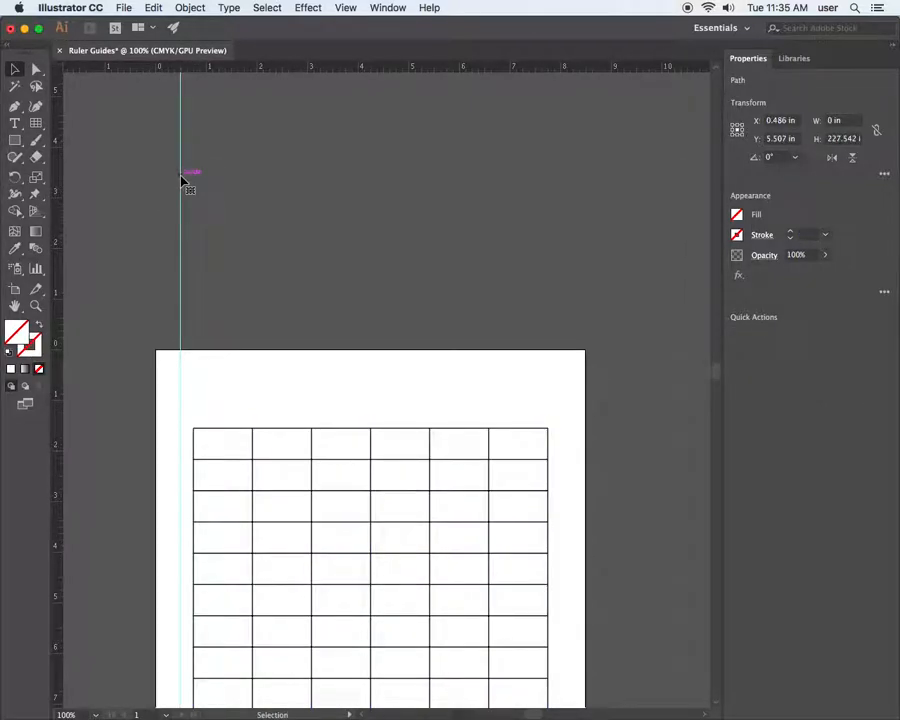
{"action": "key", "text": "super+0"}
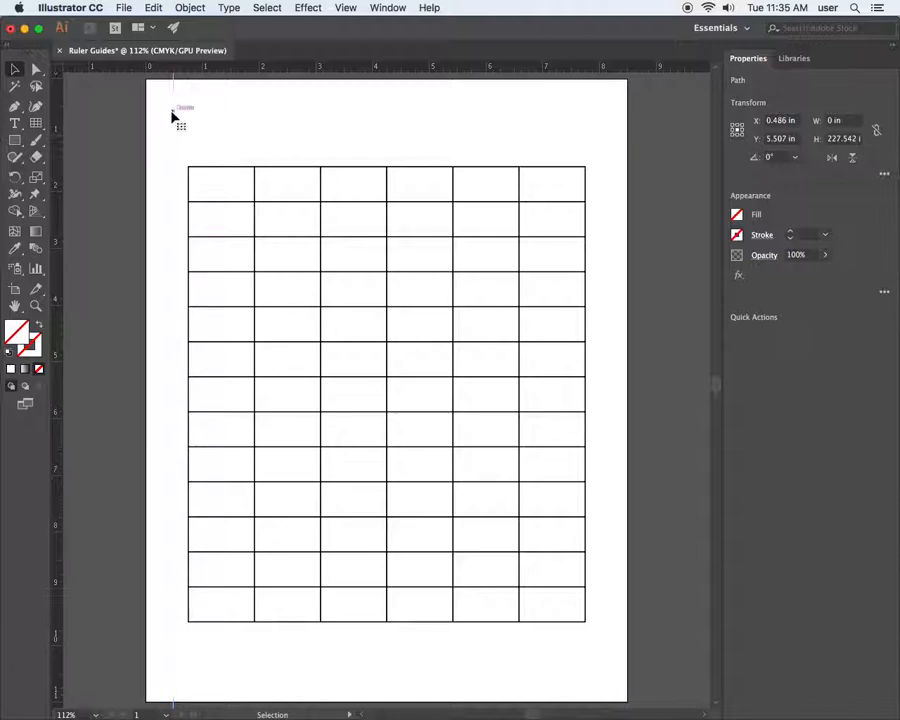
{"action": "left_click", "coordinate": [783, 121]}
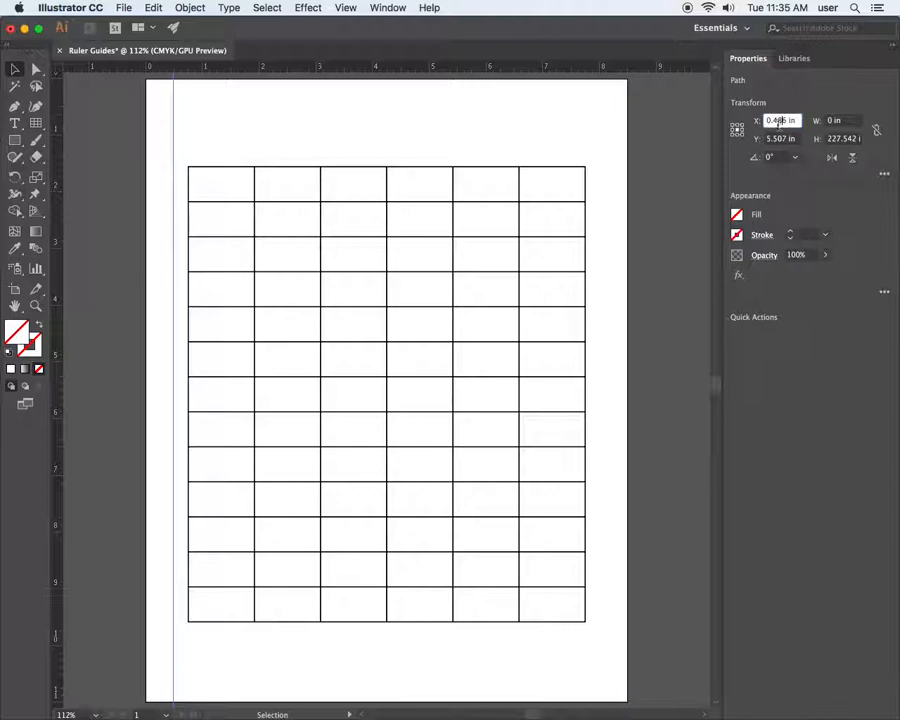
{"action": "left_click", "coordinate": [776, 121]}
{"action": "type", "text": "1 in"}
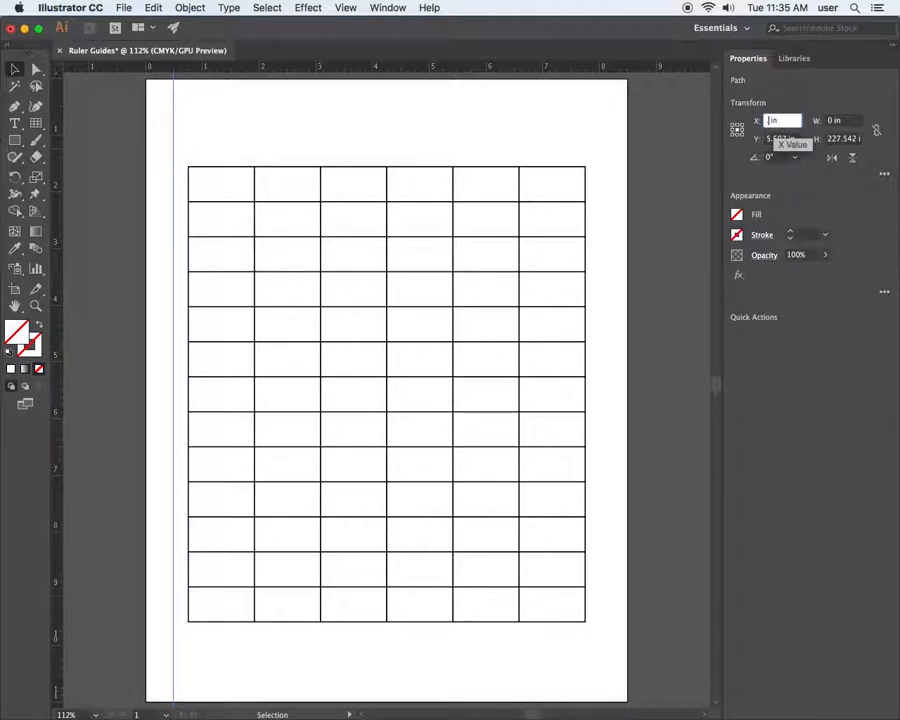
{"action": "key", "text": "Return"}
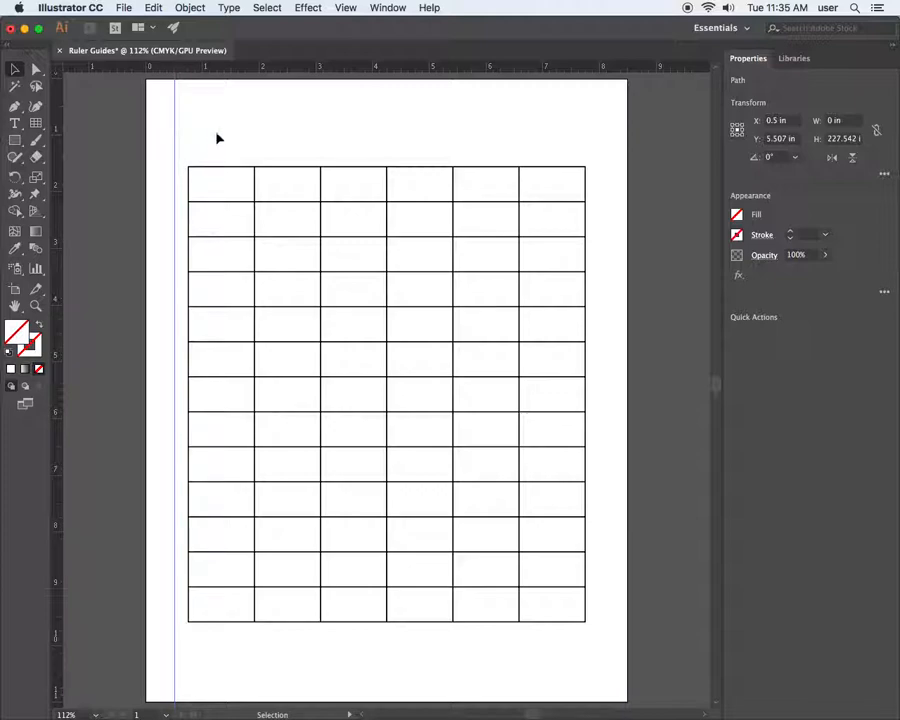
Add a horizontal ruler guide near the page's top edge and set its Y position to 0.25 in
{"action": "left_click_drag", "start_coordinate": [225, 73], "coordinate": [228, 111]}
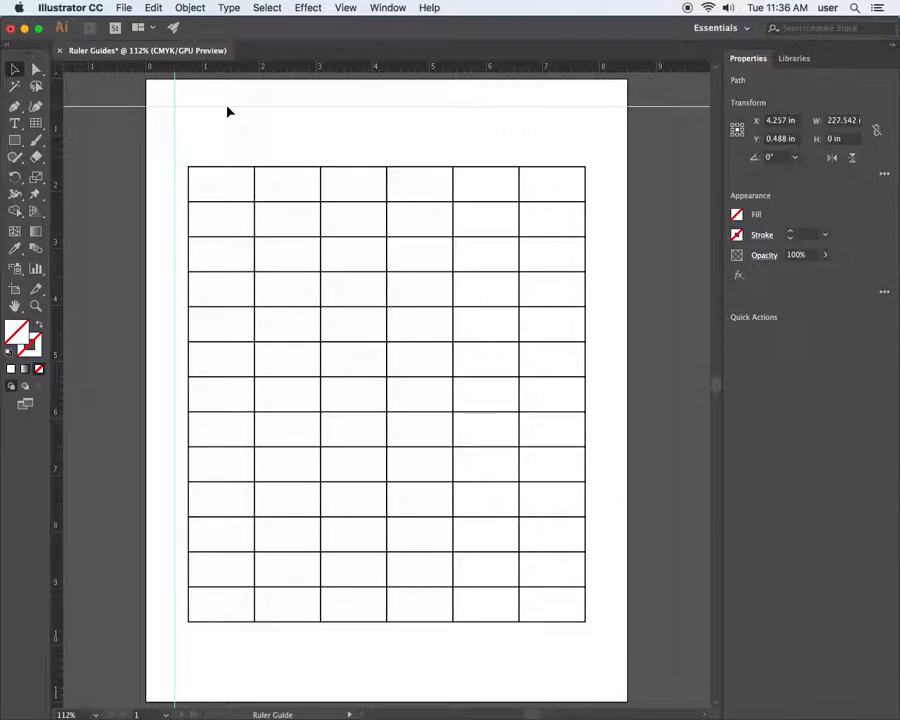
{"action": "left_click", "coordinate": [227, 106]}
{"action": "left_click", "coordinate": [779, 140]}
{"action": "key", "text": "BackSpace"}
{"action": "key", "text": "Return"}
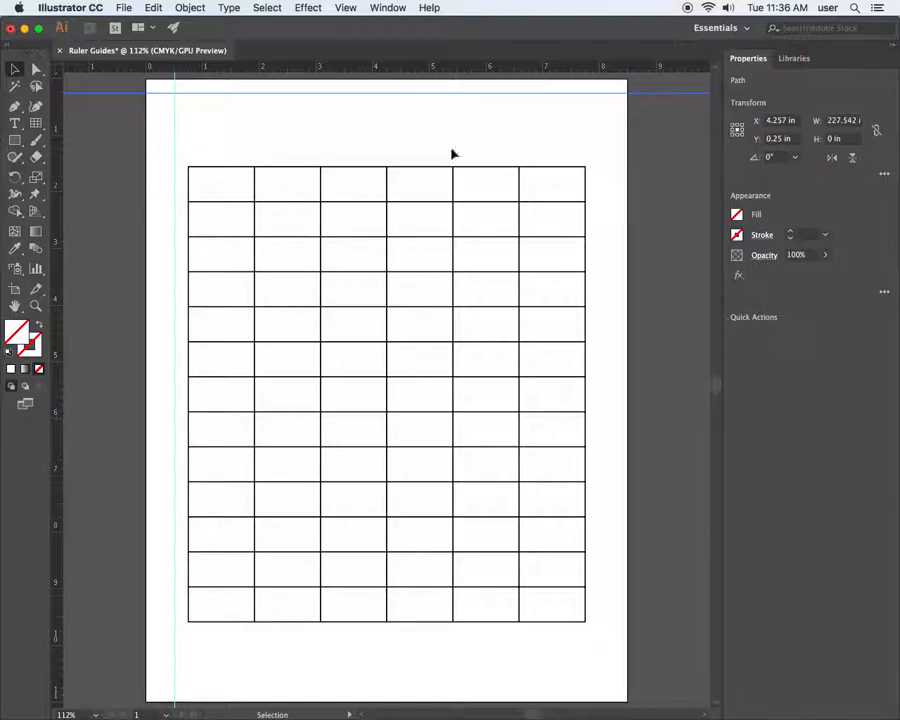
Set the vertical guide's X position to 0.25 in and deselect it
{"action": "left_click", "coordinate": [175, 117]}
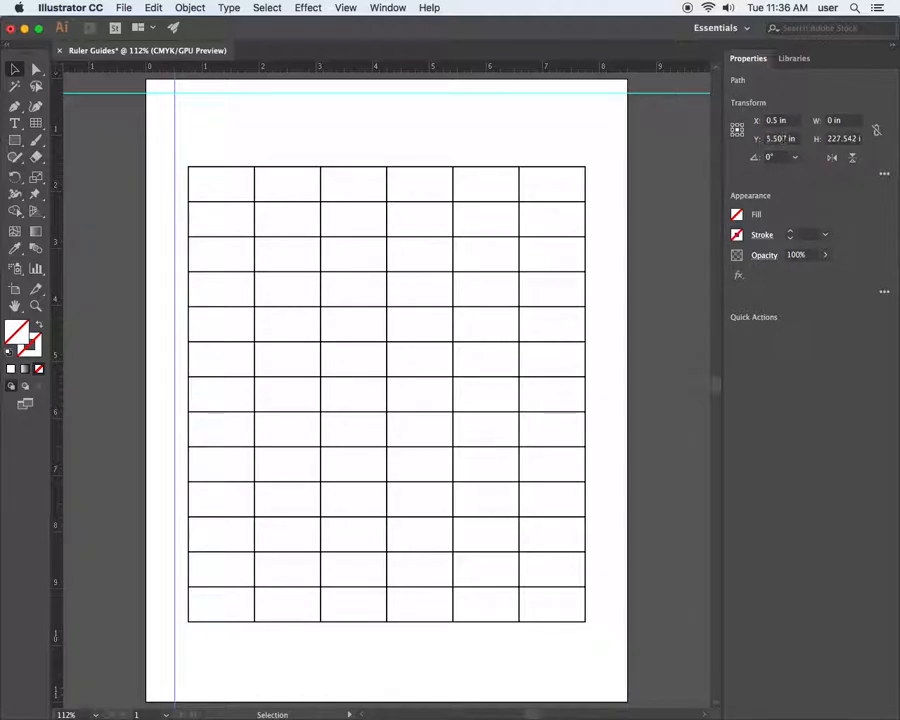
{"action": "left_click", "coordinate": [772, 121]}
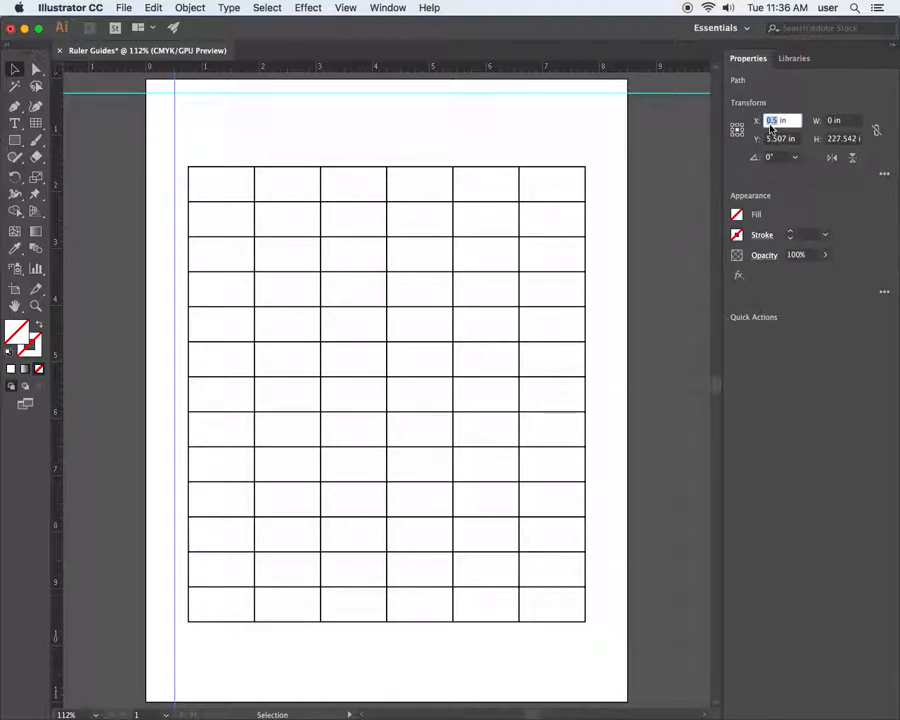
{"action": "type", "text": ".25"}
{"action": "key", "text": "Return"}
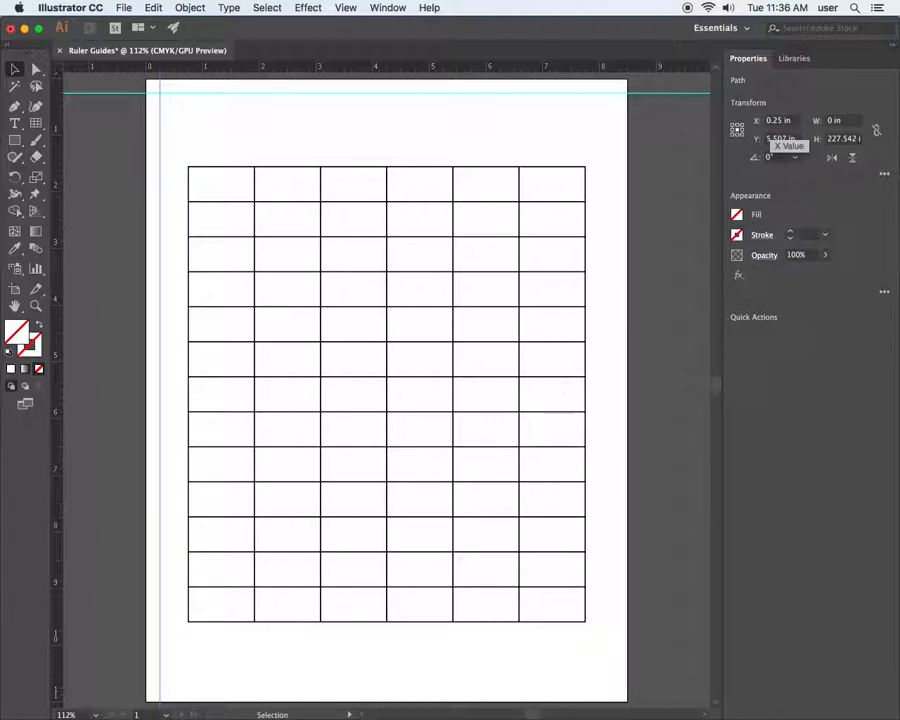
{"action": "left_click", "coordinate": [115, 165]}
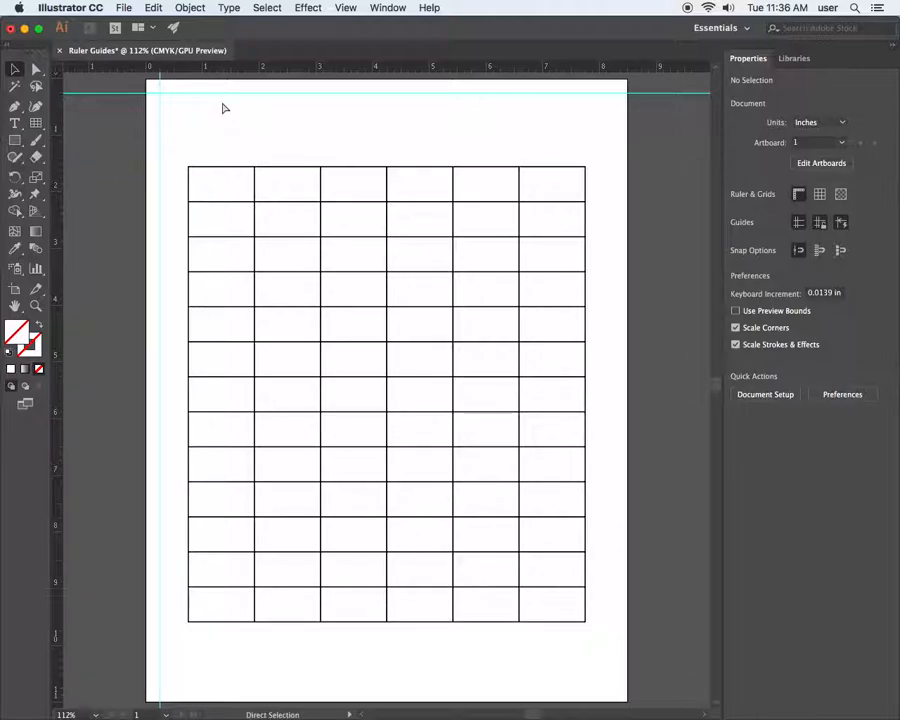
Add a vertical guide near the page's right edge and a horizontal guide at about 10.73 in near its bottom edge
{"action": "key", "text": "super+minus"}
{"action": "key", "text": "super+minus"}
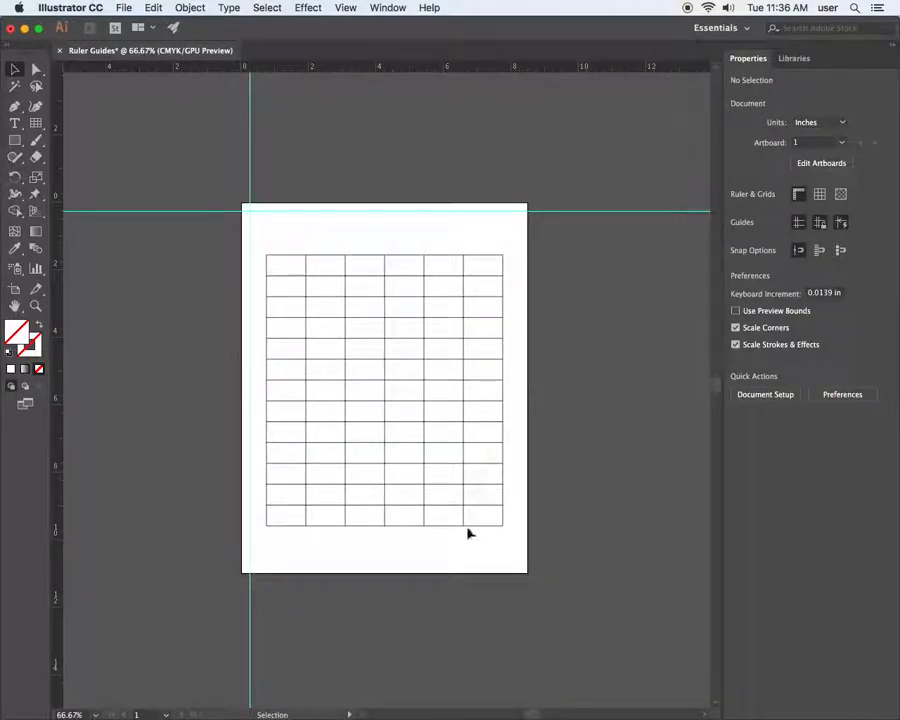
{"action": "left_click_drag", "start_coordinate": [60, 137], "coordinate": [519, 168]}
{"action": "left_click_drag", "start_coordinate": [326, 76], "coordinate": [374, 571]}
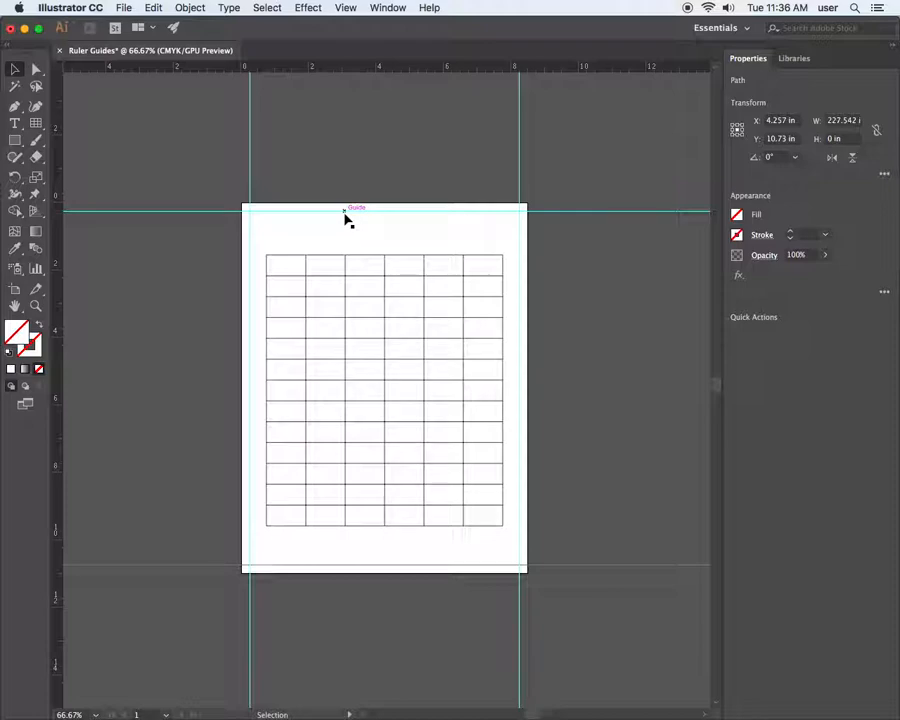
Add a second Letter artboard beside the first, move it farther right to widen the gap, and deselect it
{"action": "key", "text": "space"}
{"action": "left_click_drag", "start_coordinate": [599, 321], "coordinate": [428, 278]}
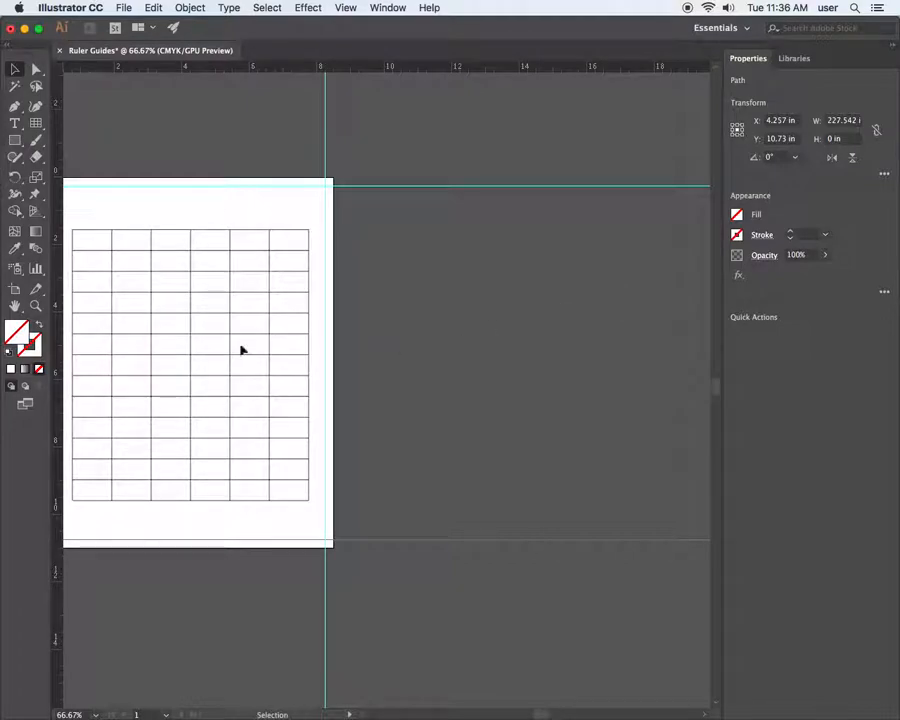
{"action": "left_click", "coordinate": [14, 288]}
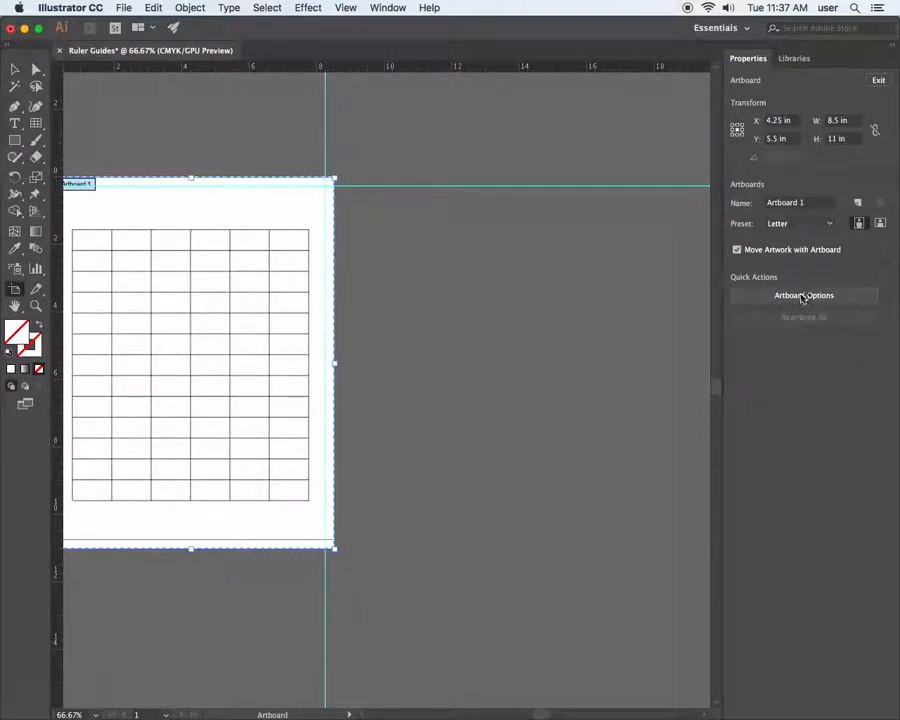
{"action": "left_click", "coordinate": [857, 203]}
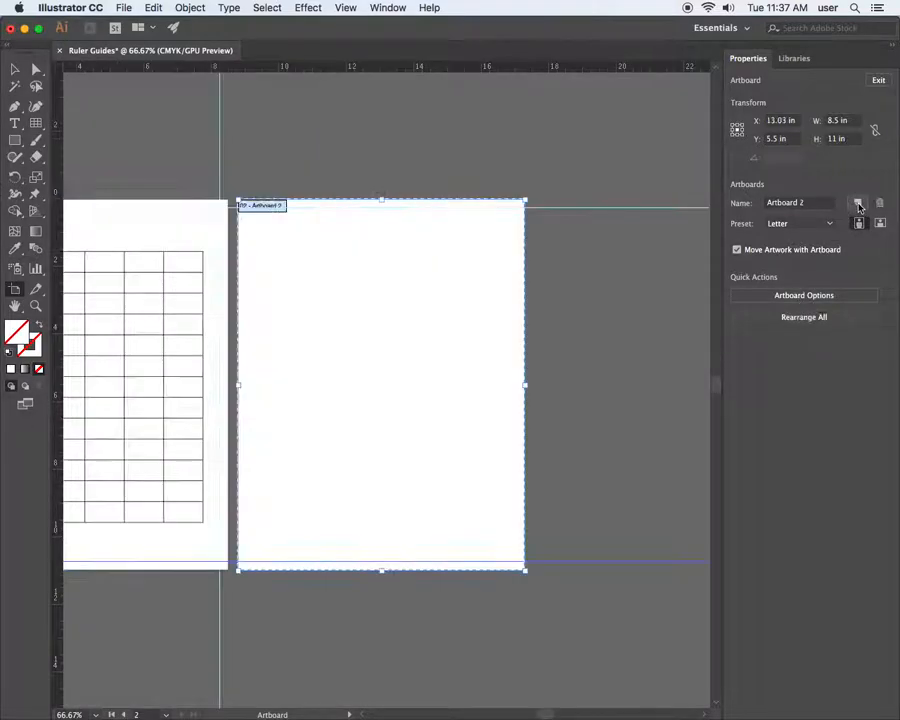
{"action": "key", "text": "space"}
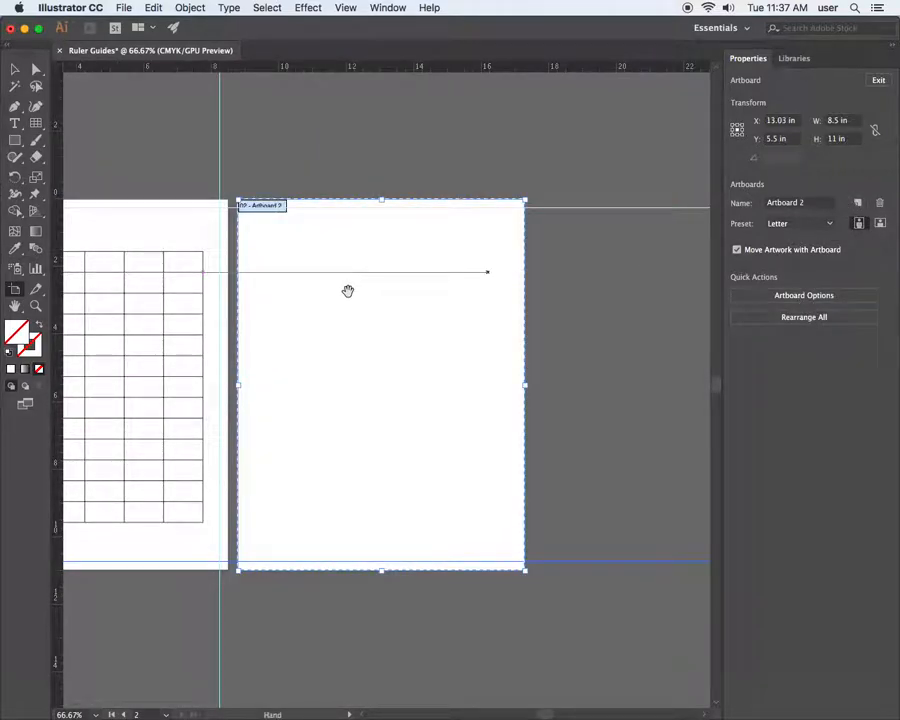
{"action": "left_click_drag", "start_coordinate": [354, 296], "coordinate": [402, 294]}
{"action": "left_click", "coordinate": [474, 176]}
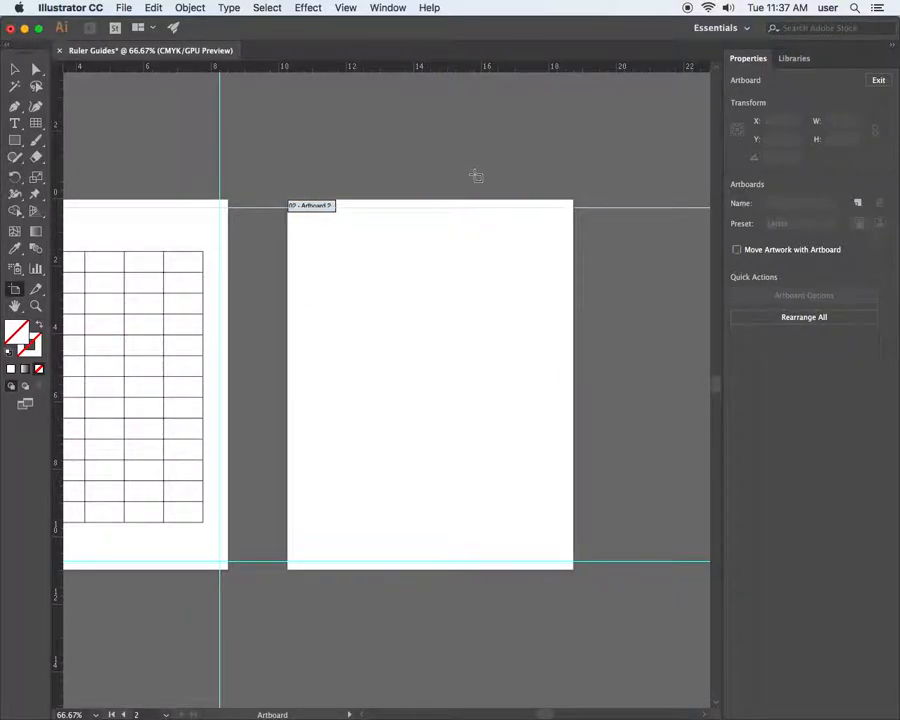
Leave artboard editing and clear all ruler guides from the document
{"action": "left_click", "coordinate": [15, 69]}
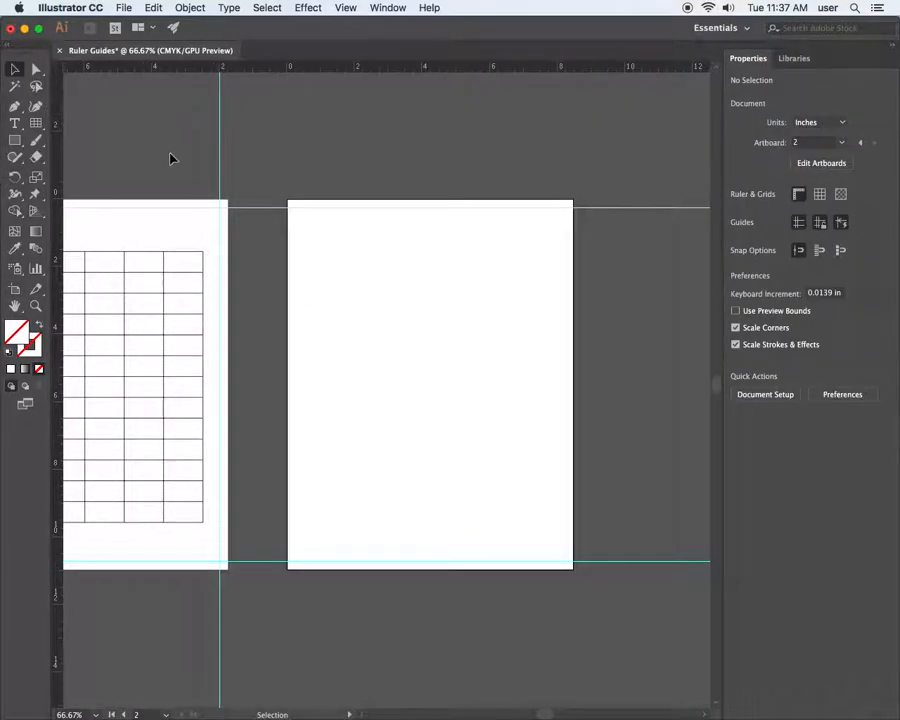
{"action": "left_click", "coordinate": [345, 8]}
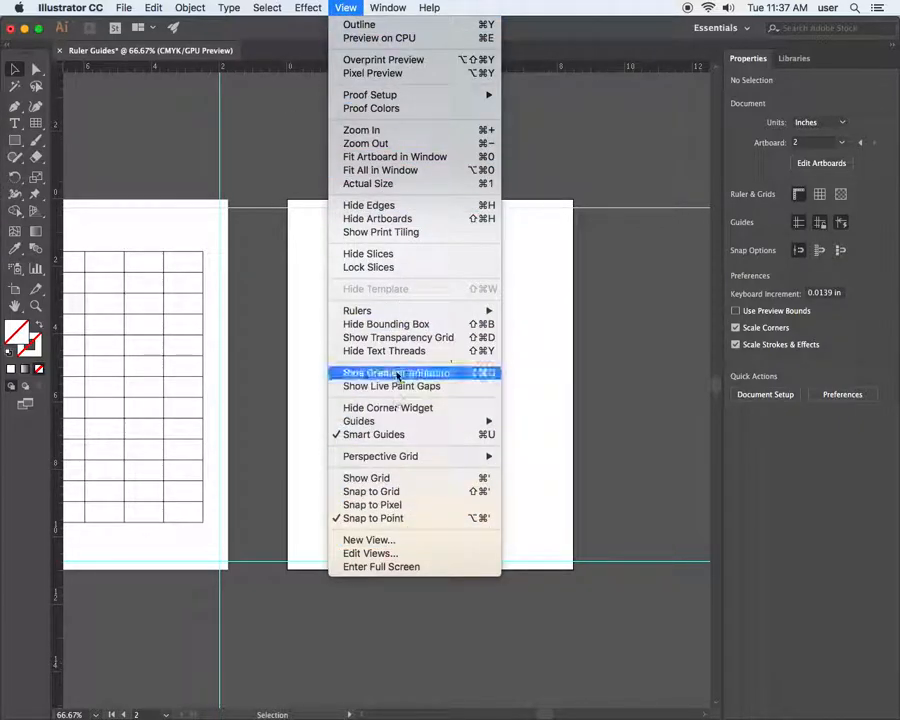
{"action": "mouse_move", "coordinate": [480, 421]}
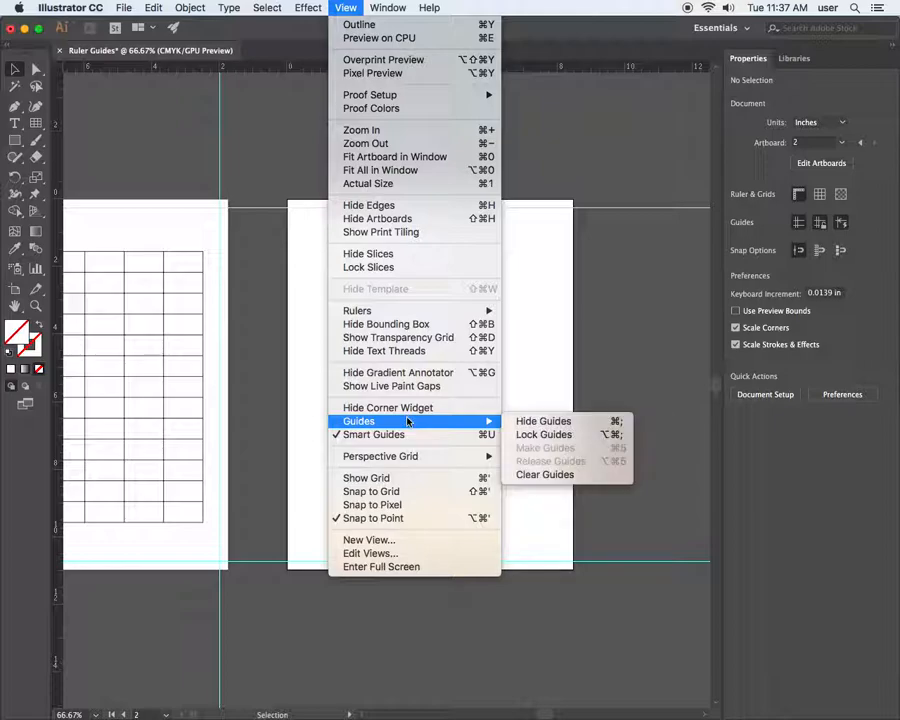
{"action": "left_click", "coordinate": [553, 475]}
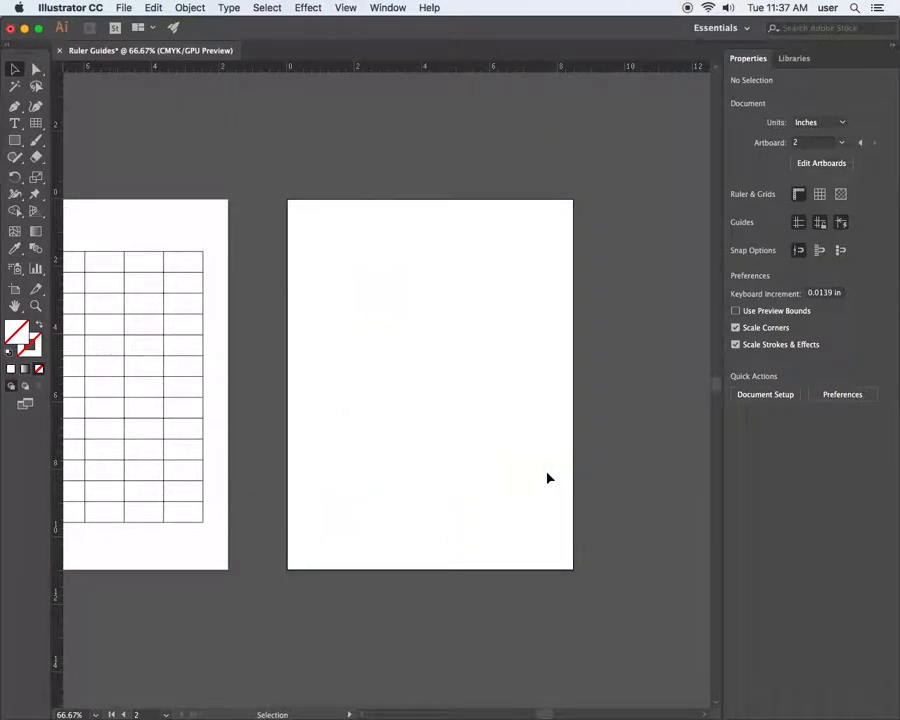
Examine where the ruler origin sits relative to each of the two artboards, making the first artboard active
{"action": "key", "text": "space"}
{"action": "left_click_drag", "start_coordinate": [385, 335], "coordinate": [437, 320]}
{"action": "key", "text": "space"}
{"action": "left_click_drag", "start_coordinate": [380, 300], "coordinate": [477, 299]}
{"action": "left_click_drag", "start_coordinate": [232, 256], "coordinate": [314, 252]}
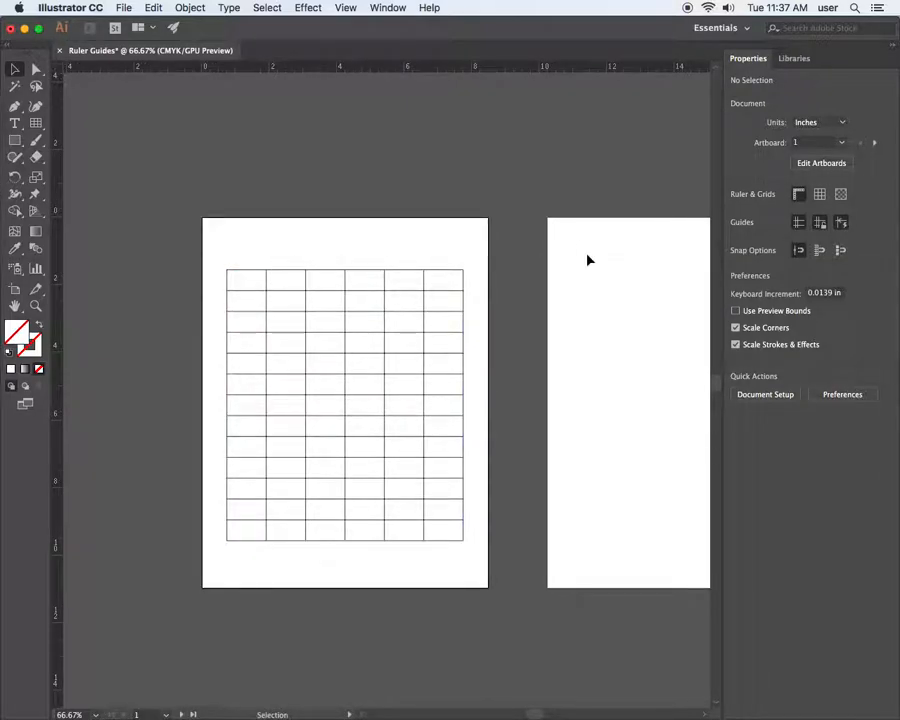
{"action": "key", "text": "space"}
{"action": "left_click_drag", "start_coordinate": [352, 235], "coordinate": [304, 228]}
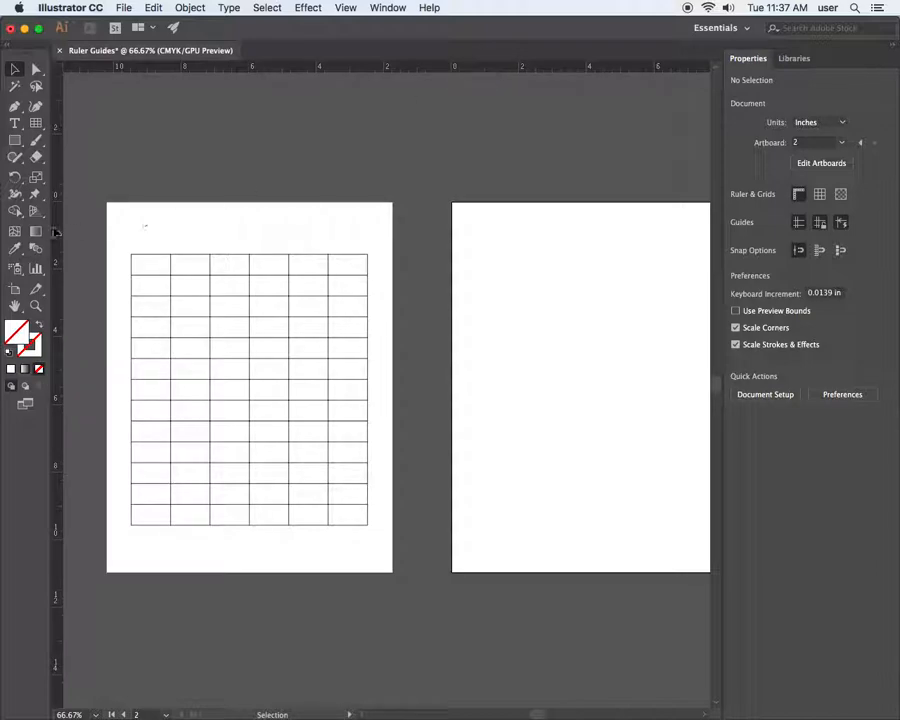
{"action": "left_click", "coordinate": [125, 220]}
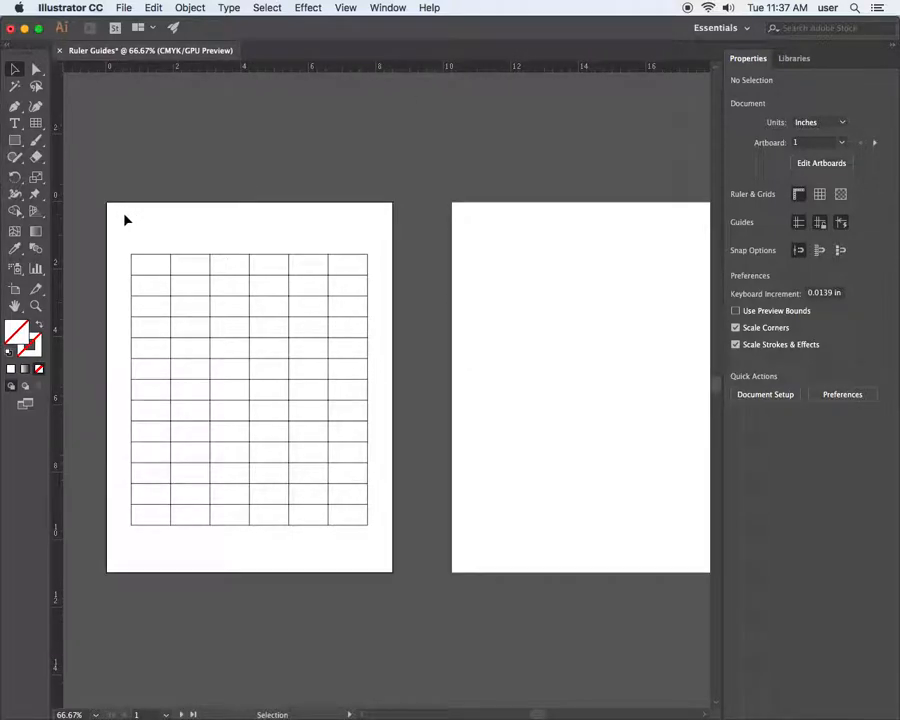
{"action": "left_click_drag", "start_coordinate": [112, 70], "coordinate": [140, 182]}
{"action": "key", "text": "space"}
{"action": "left_click_drag", "start_coordinate": [146, 224], "coordinate": [128, 131]}
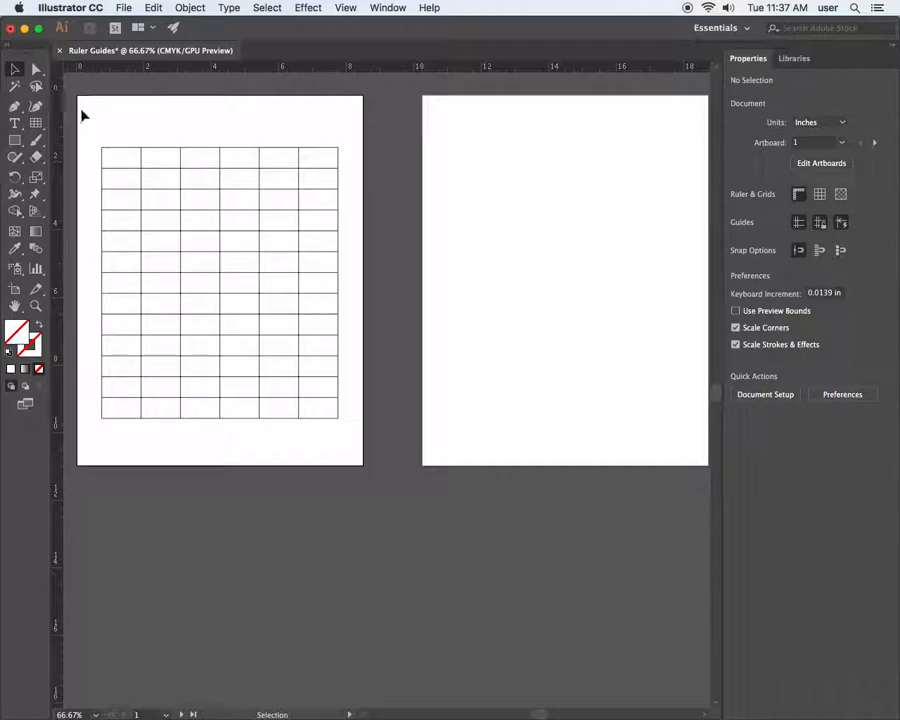
Make the second artboard active, add a vertical guide about 0.9 in from its left edge, and delete that guide
{"action": "left_click", "coordinate": [486, 138]}
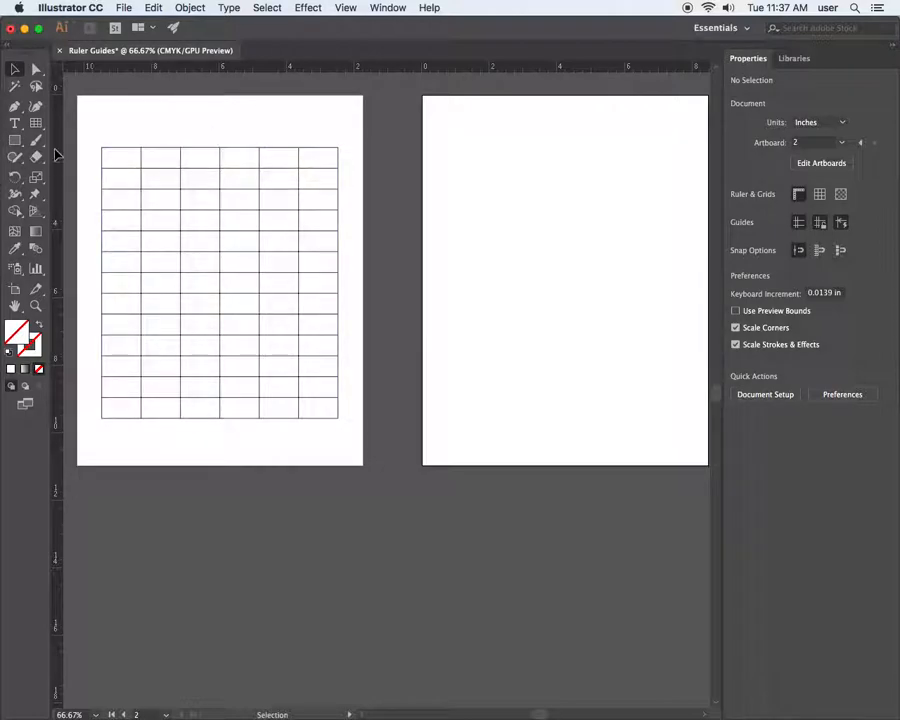
{"action": "left_click_drag", "start_coordinate": [58, 148], "coordinate": [452, 174]}
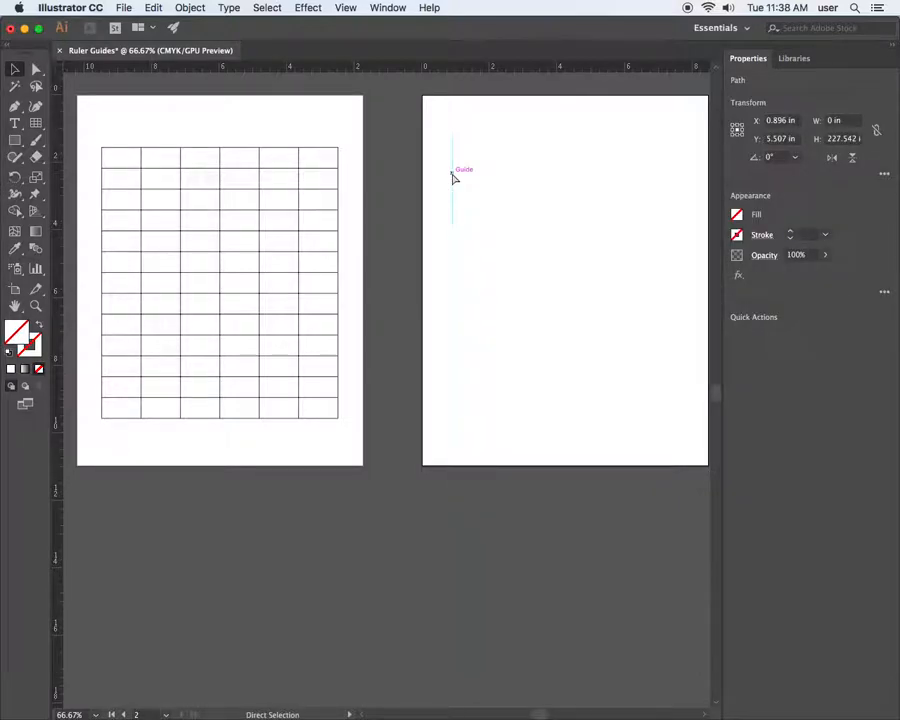
{"action": "key", "text": "Delete"}
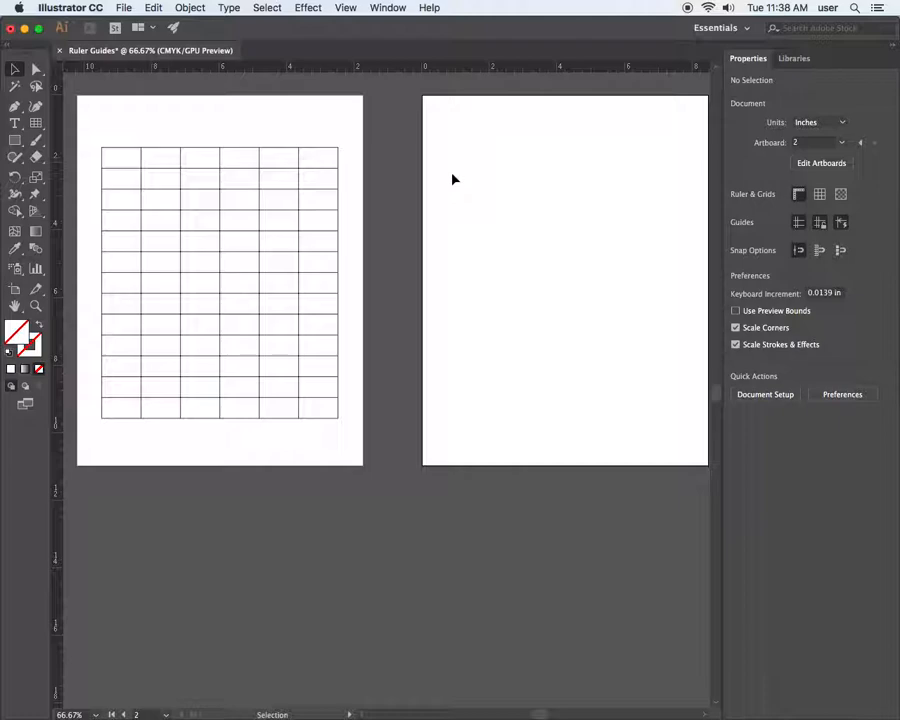